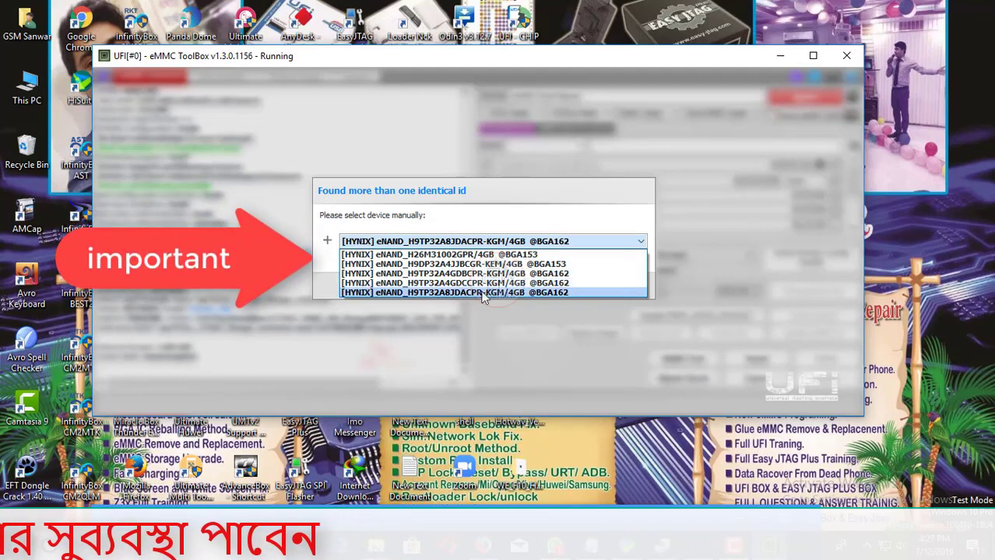
{"action": "left_click", "coordinate": [835, 251]}
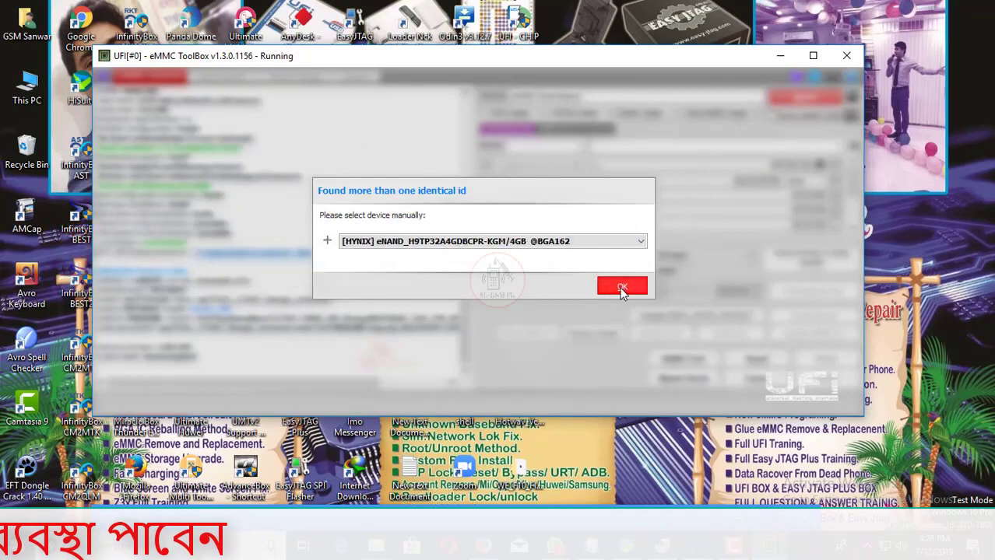
{"action": "left_click", "coordinate": [622, 286]}
Step: Examine the selected chip and the Android system info in the identification log, including build, model and manufacturer
{"action": "left_click_drag", "start_coordinate": [363, 353], "coordinate": [95, 356]}
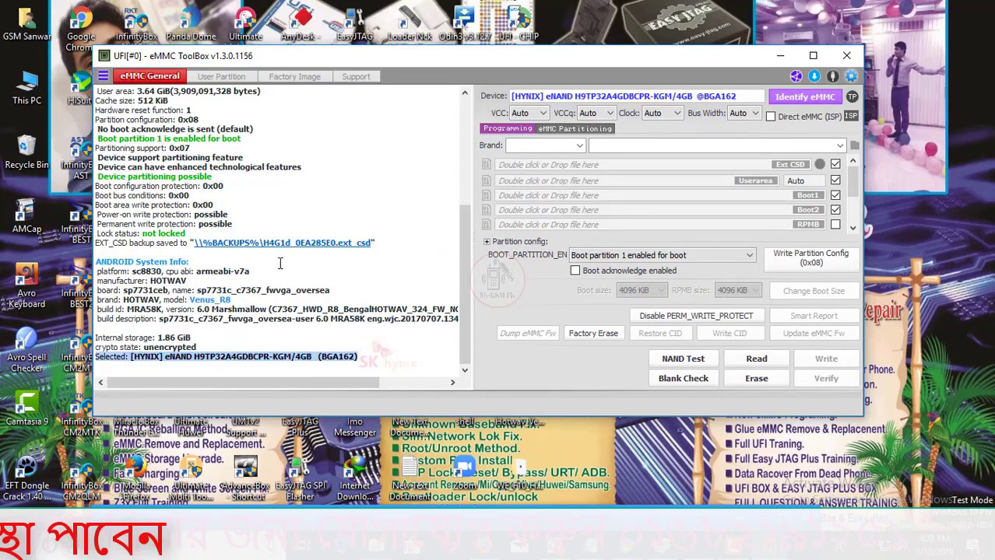
{"action": "left_click", "coordinate": [330, 204]}
{"action": "left_click_drag", "start_coordinate": [456, 320], "coordinate": [142, 263]}
{"action": "left_click", "coordinate": [278, 301]}
{"action": "left_click_drag", "start_coordinate": [357, 320], "coordinate": [111, 279]}
{"action": "left_click", "coordinate": [201, 284]}
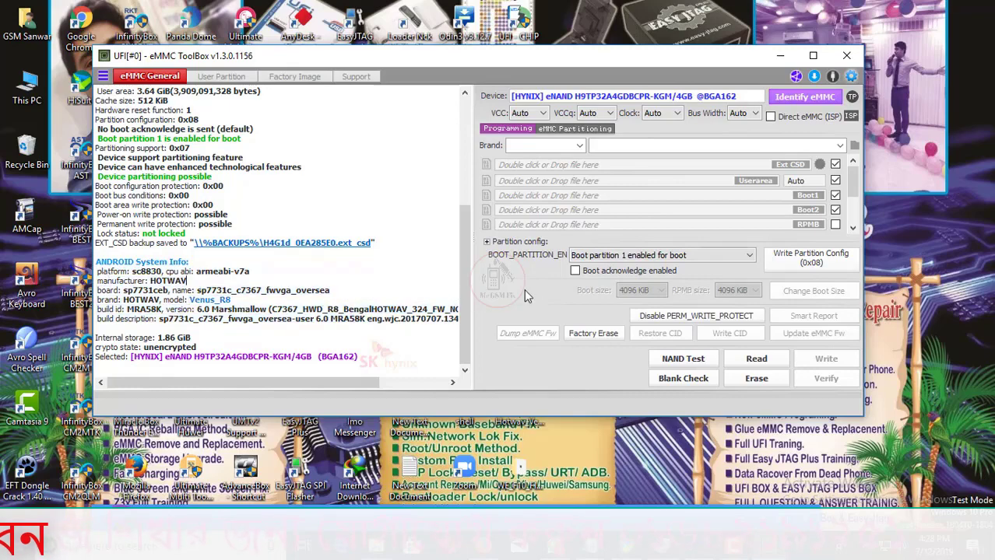
{"action": "left_click_drag", "start_coordinate": [492, 57], "coordinate": [533, 56]}
{"action": "right_click", "coordinate": [587, 28]}
{"action": "left_click", "coordinate": [607, 64]}
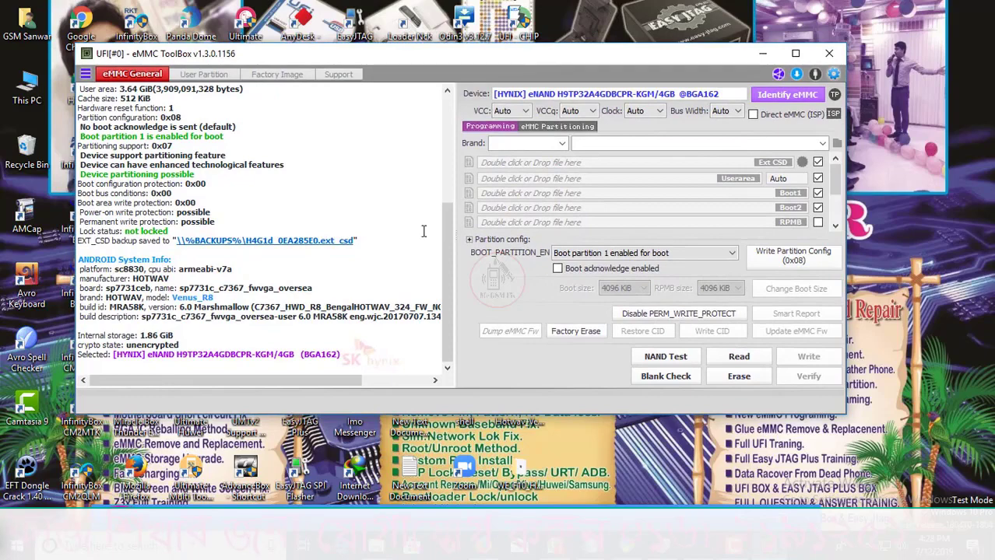
Step: Run the NAND Test on the identified Hynix eMMC
{"action": "left_click_drag", "start_coordinate": [322, 54], "coordinate": [288, 42]}
{"action": "left_click", "coordinate": [633, 343]}
{"action": "left_click", "coordinate": [537, 276]}
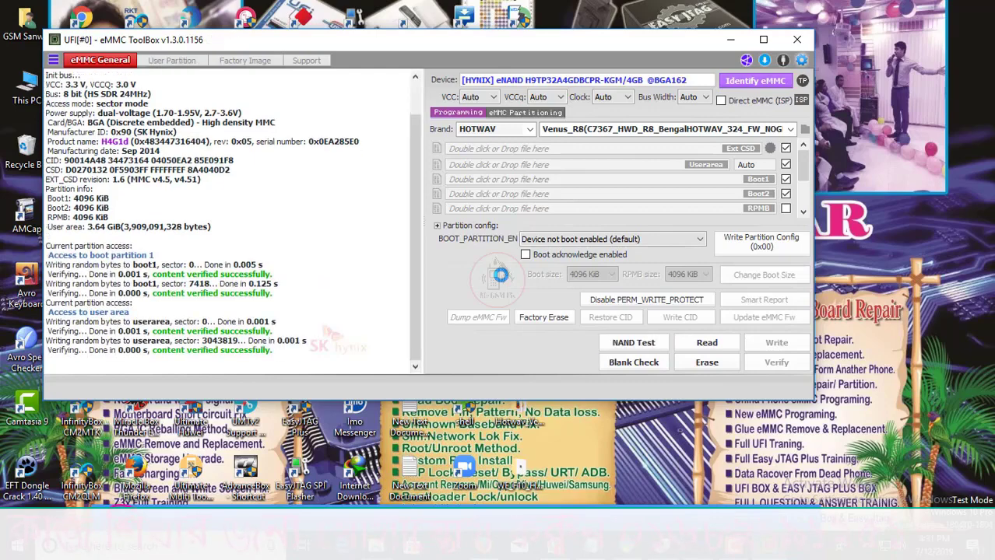
{"action": "right_click", "coordinate": [927, 58]}
{"action": "left_click", "coordinate": [885, 100]}
{"action": "right_click", "coordinate": [869, 70]}
{"action": "left_click", "coordinate": [865, 113]}
{"action": "right_click", "coordinate": [869, 72]}
{"action": "left_click", "coordinate": [865, 113]}
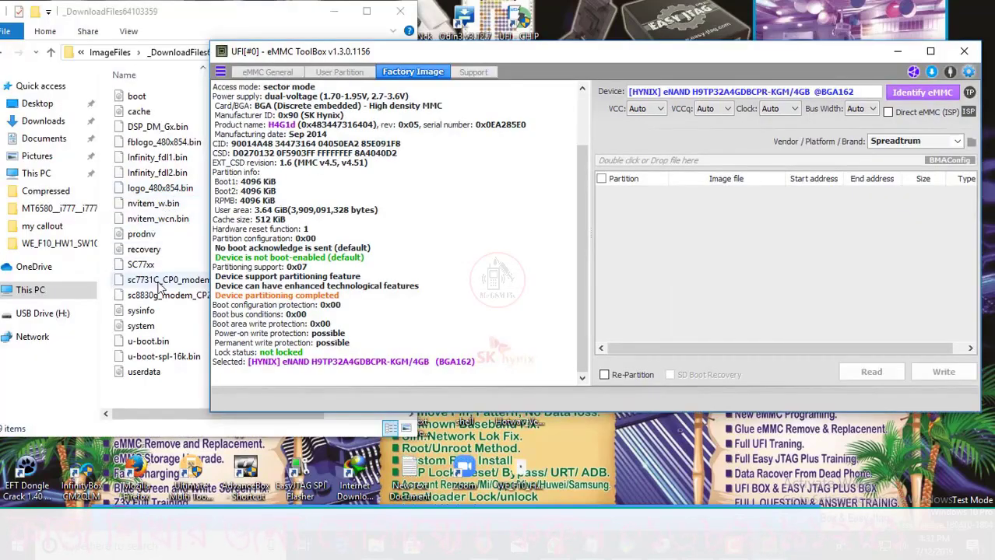
Step: Load SC77xx.xml from the _DownloadFiles64103359 folder as the Spreadtrum factory image configuration, and minimize the folder window
{"action": "left_click", "coordinate": [159, 281]}
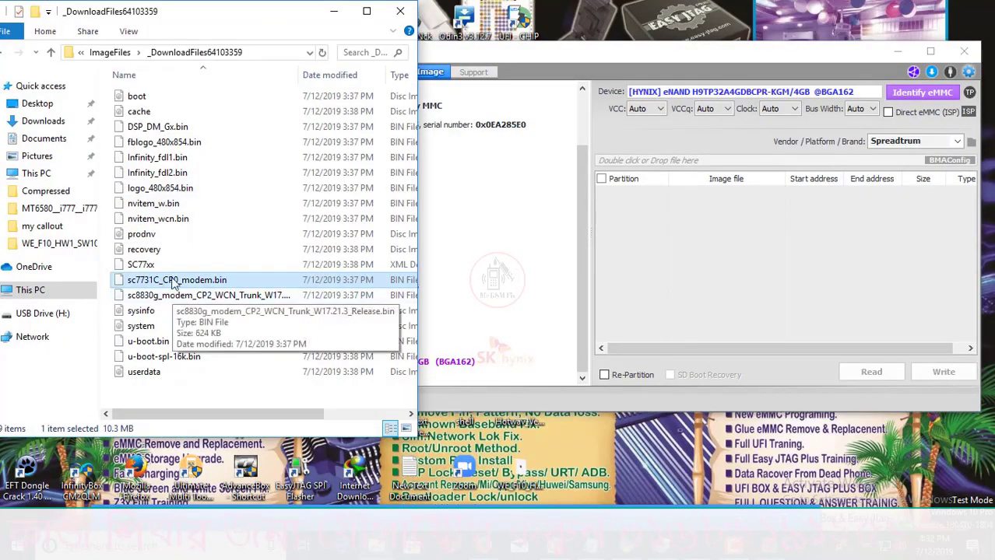
{"action": "left_click", "coordinate": [147, 267]}
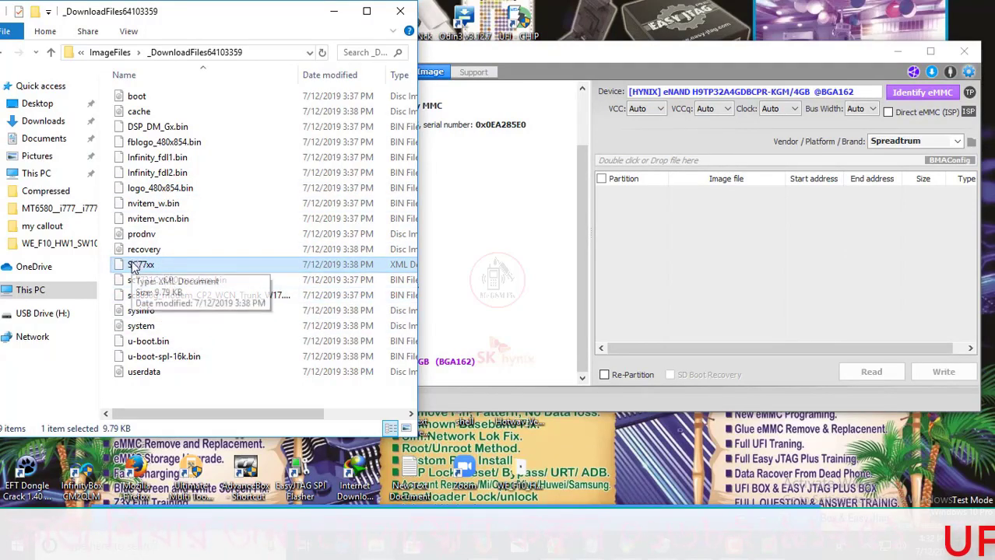
{"action": "left_click_drag", "start_coordinate": [132, 267], "coordinate": [723, 168]}
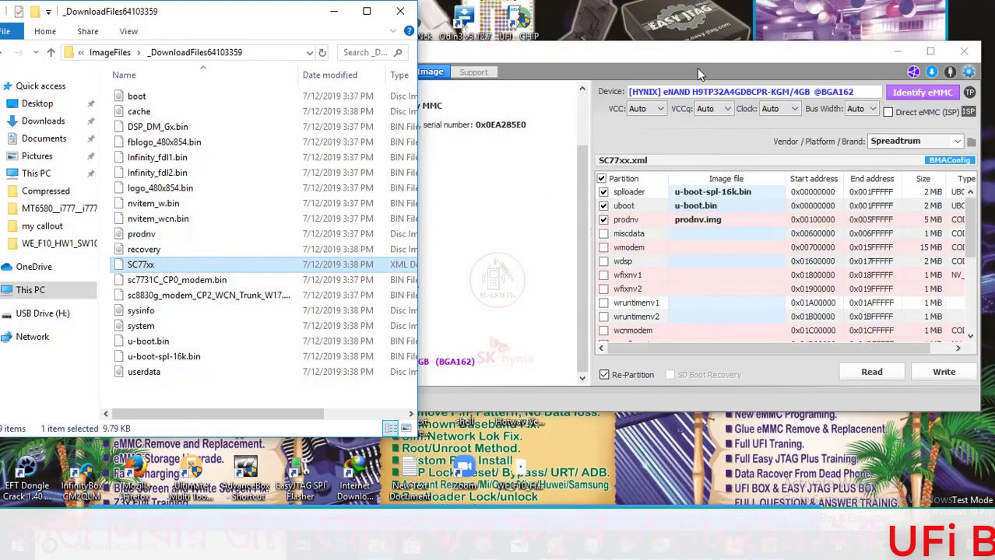
{"action": "scroll", "coordinate": [681, 262], "scroll_direction": "down", "scroll_amount": 5}
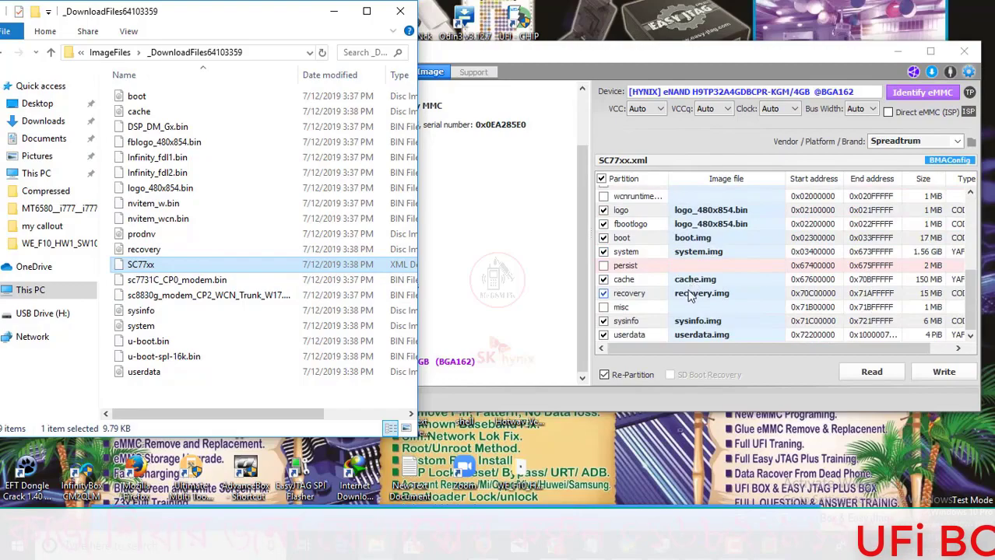
{"action": "scroll", "coordinate": [687, 288], "scroll_direction": "up", "scroll_amount": 5}
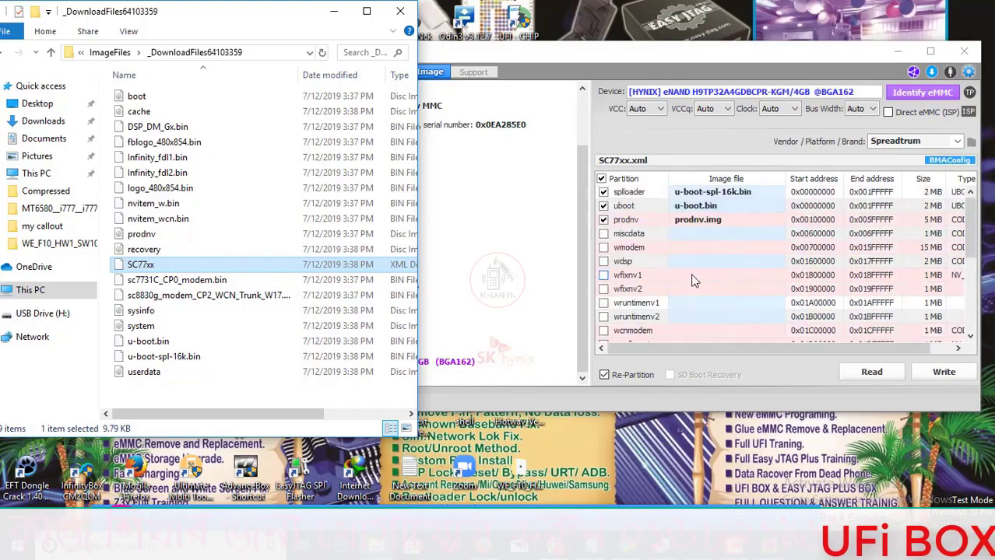
{"action": "left_click_drag", "start_coordinate": [628, 50], "coordinate": [492, 43]}
{"action": "left_click", "coordinate": [334, 11]}
{"action": "left_click_drag", "start_coordinate": [551, 61], "coordinate": [465, 26]}
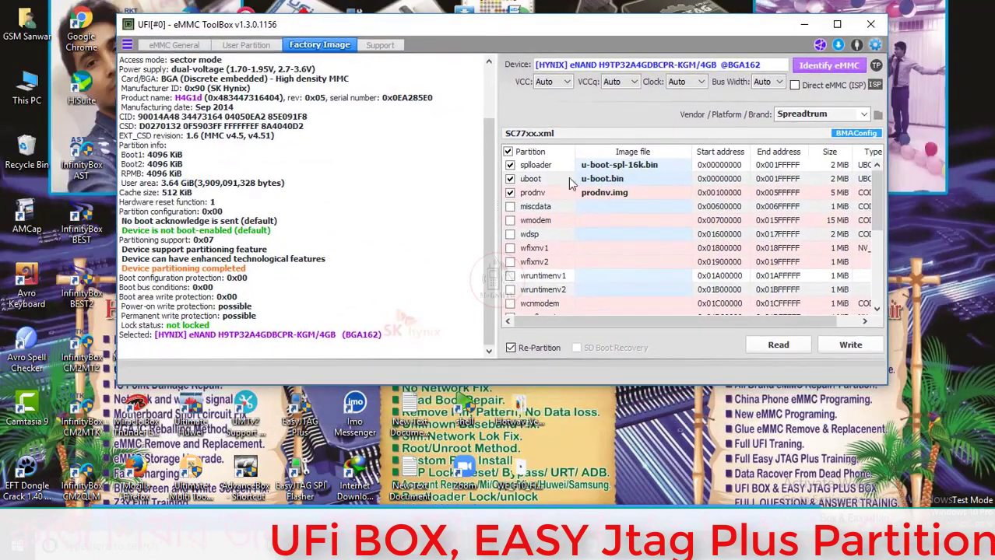
Step: Assign the wmodem image from the HOTWAV Venus_R8 backup's user_part folder to the wmodem partition
{"action": "double_click", "coordinate": [581, 221]}
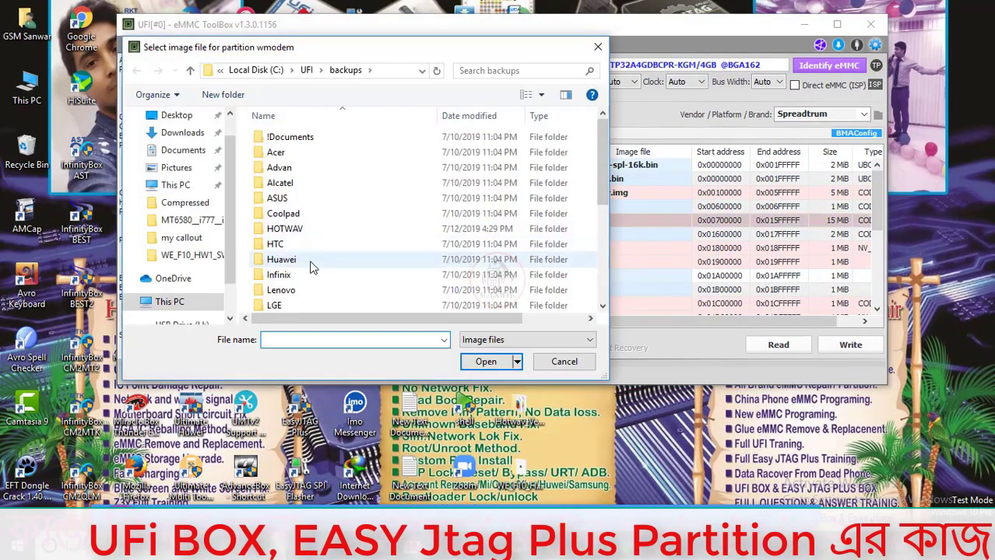
{"action": "double_click", "coordinate": [277, 229]}
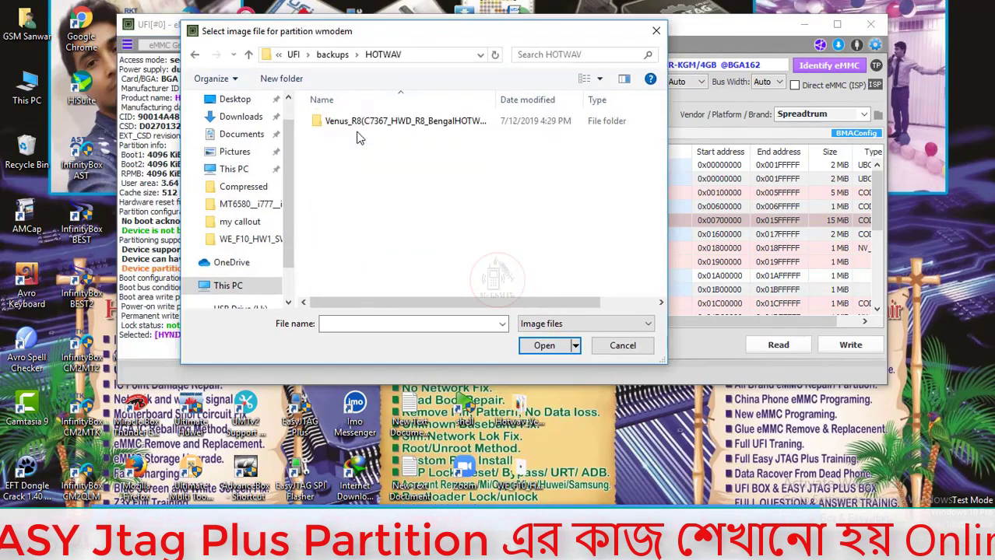
{"action": "double_click", "coordinate": [362, 122]}
{"action": "double_click", "coordinate": [363, 124]}
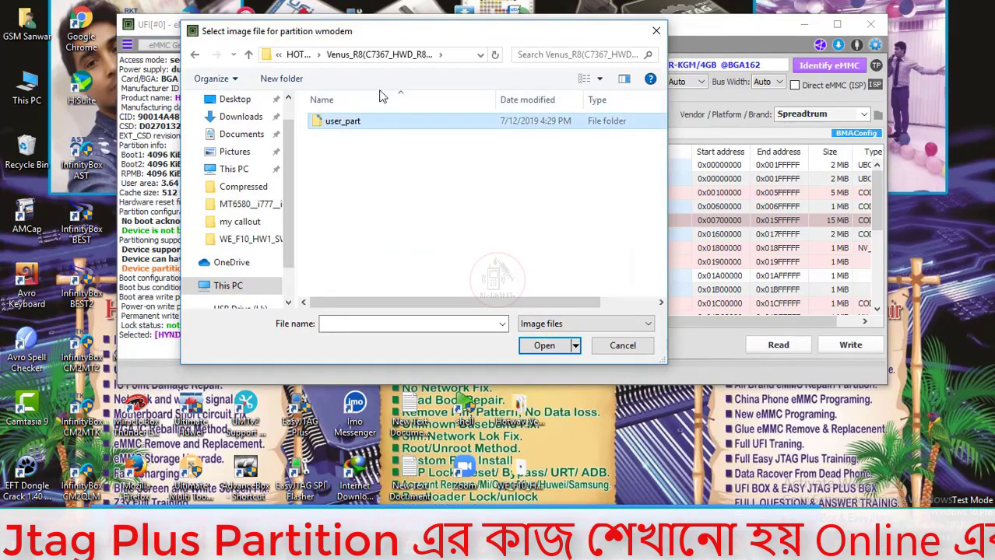
{"action": "left_click_drag", "start_coordinate": [412, 41], "coordinate": [258, 46]}
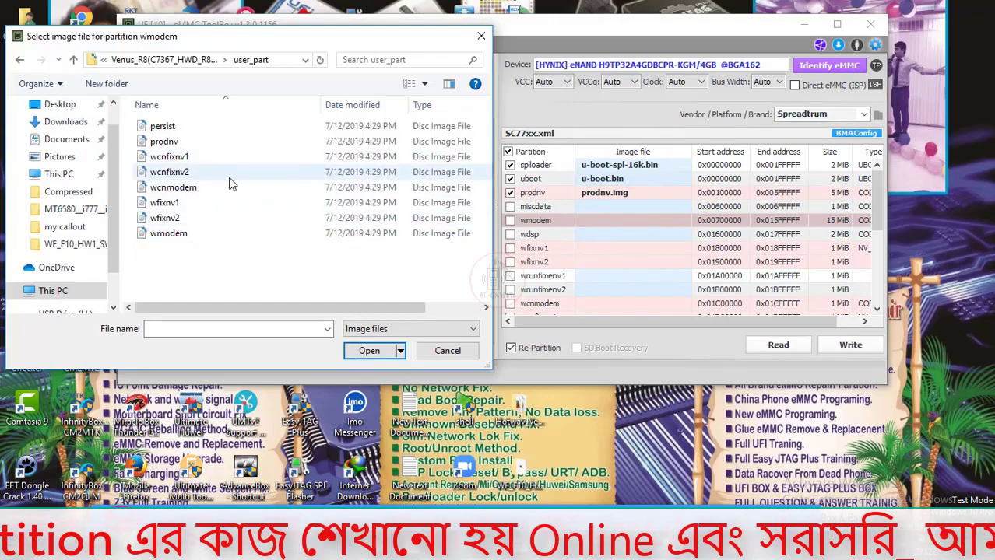
{"action": "mouse_move", "coordinate": [230, 40]}
{"action": "left_mouse_down"}
{"action": "mouse_move", "coordinate": [269, 39]}
{"action": "mouse_move", "coordinate": [211, 37]}
{"action": "mouse_move", "coordinate": [229, 38]}
{"action": "left_mouse_up"}
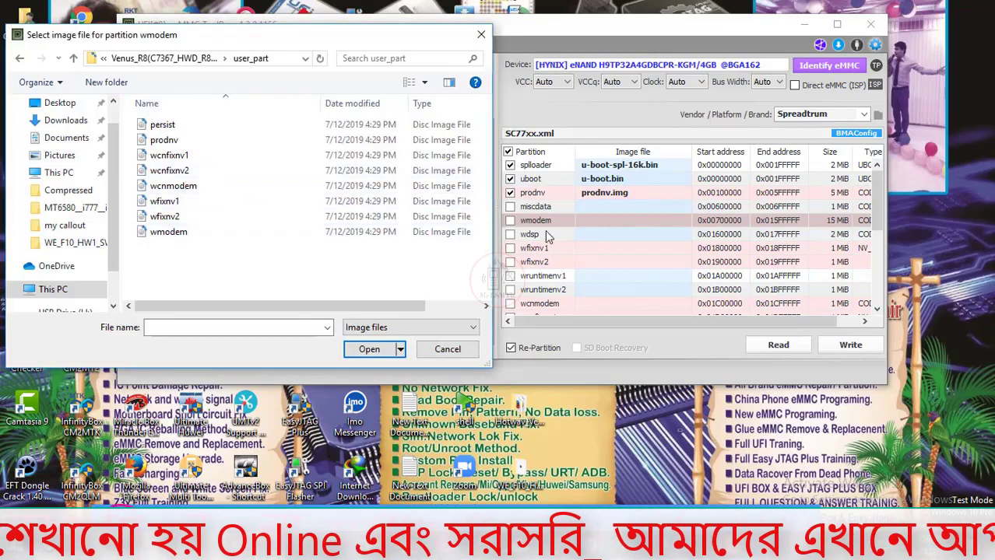
{"action": "left_click", "coordinate": [177, 234]}
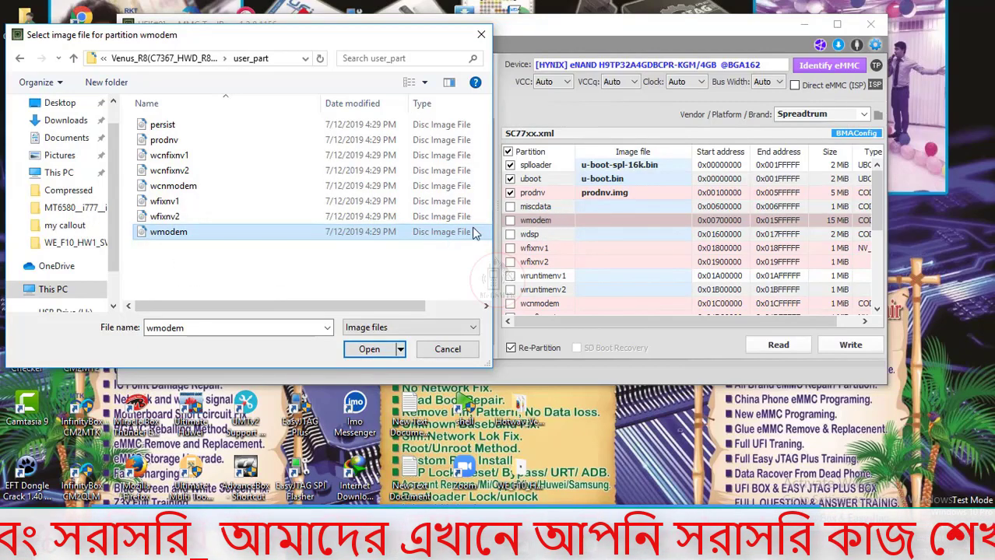
{"action": "double_click", "coordinate": [163, 235]}
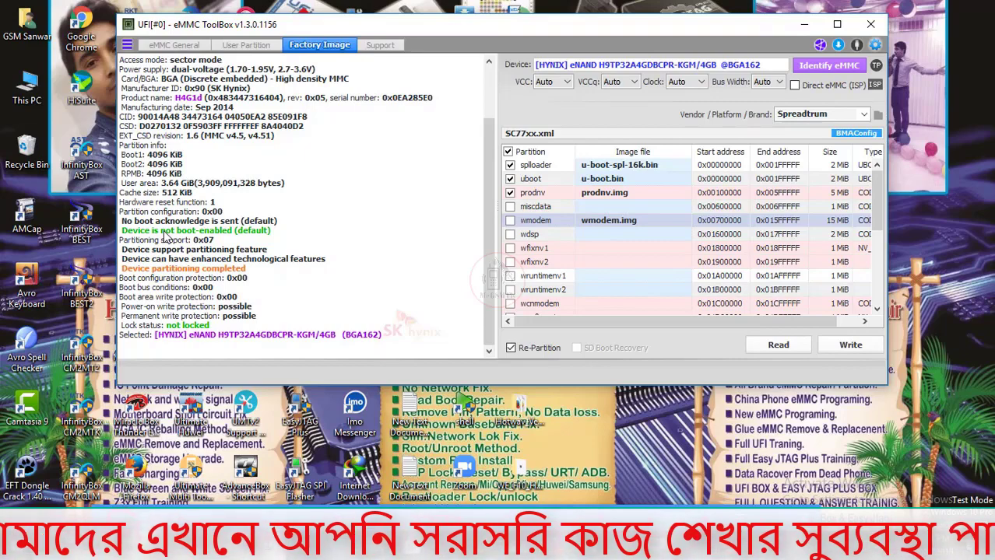
Step: Assign the wfixnv1, wfixnv2 and wcnmodem images from the user_part backup to their matching partitions
{"action": "double_click", "coordinate": [625, 250]}
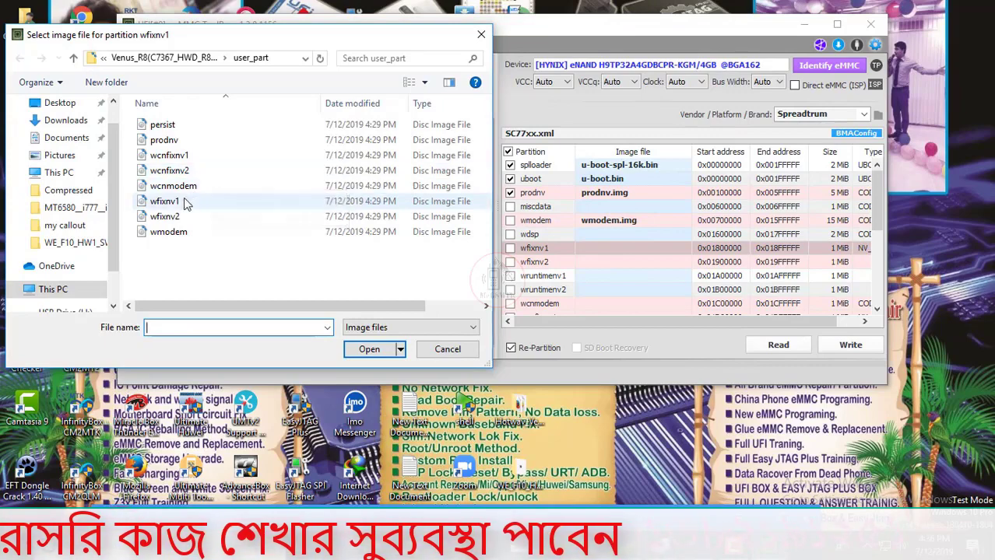
{"action": "left_click", "coordinate": [183, 203]}
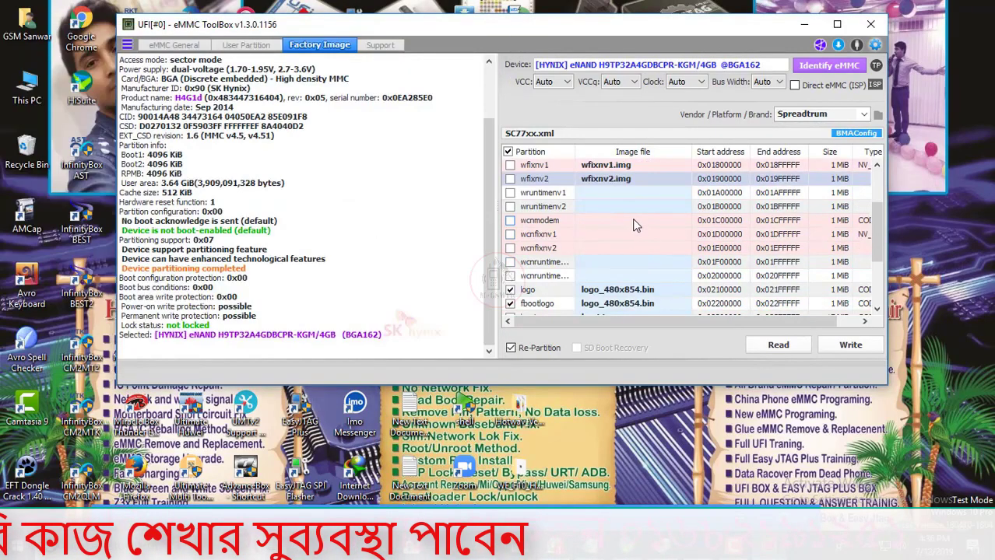
{"action": "double_click", "coordinate": [635, 225]}
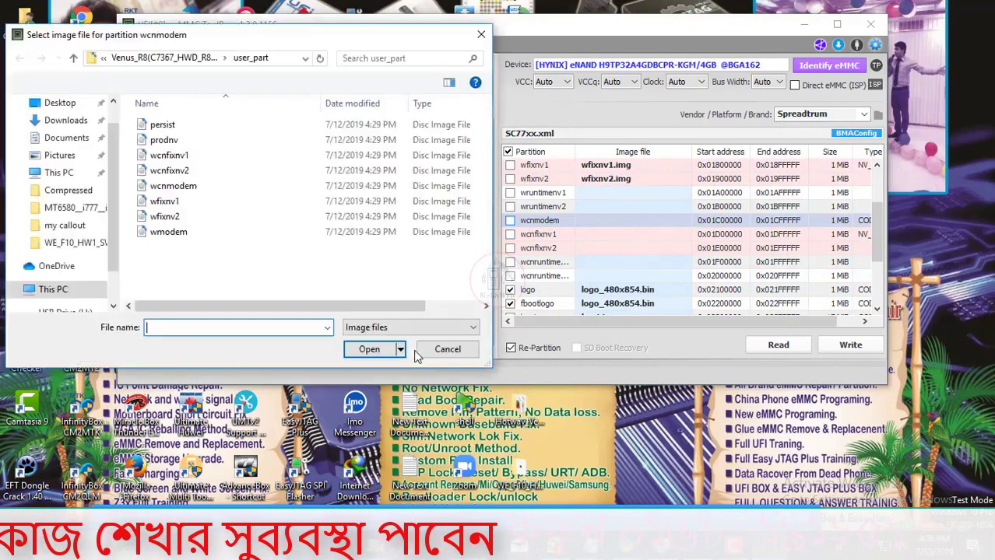
{"action": "double_click", "coordinate": [197, 186]}
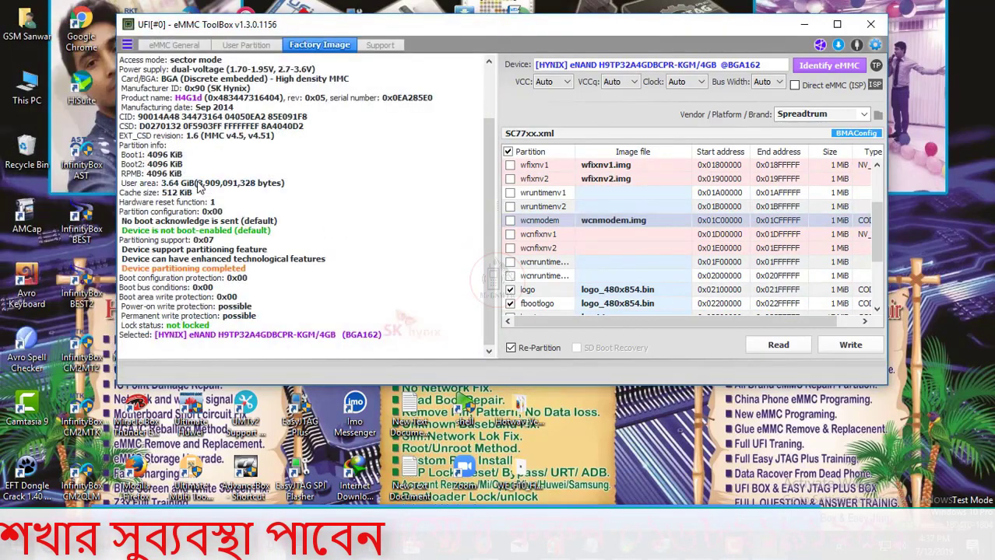
Step: Assign the wcnfixnv1 and wcnfixnv2 backup images to the partitions of the same names
{"action": "double_click", "coordinate": [616, 237]}
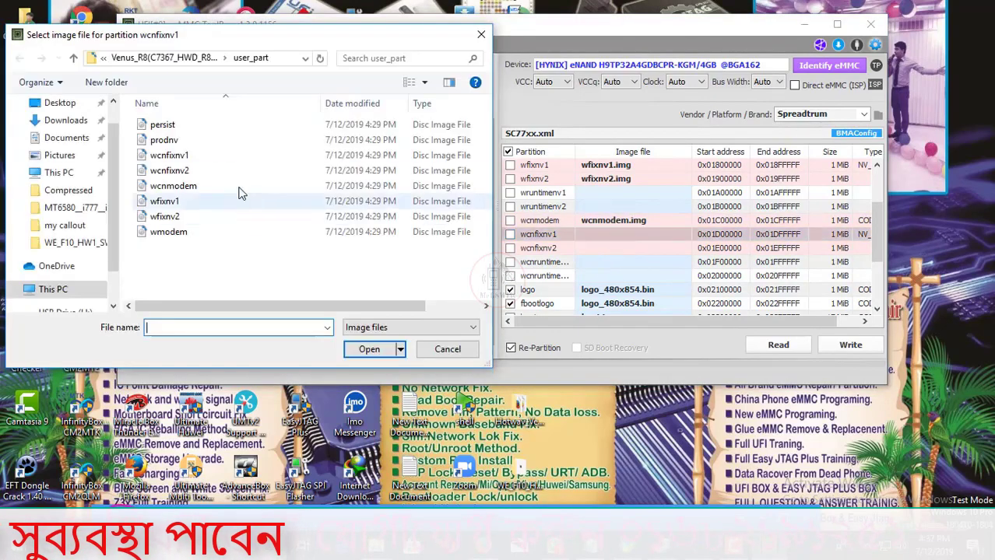
{"action": "double_click", "coordinate": [217, 158]}
{"action": "double_click", "coordinate": [635, 249]}
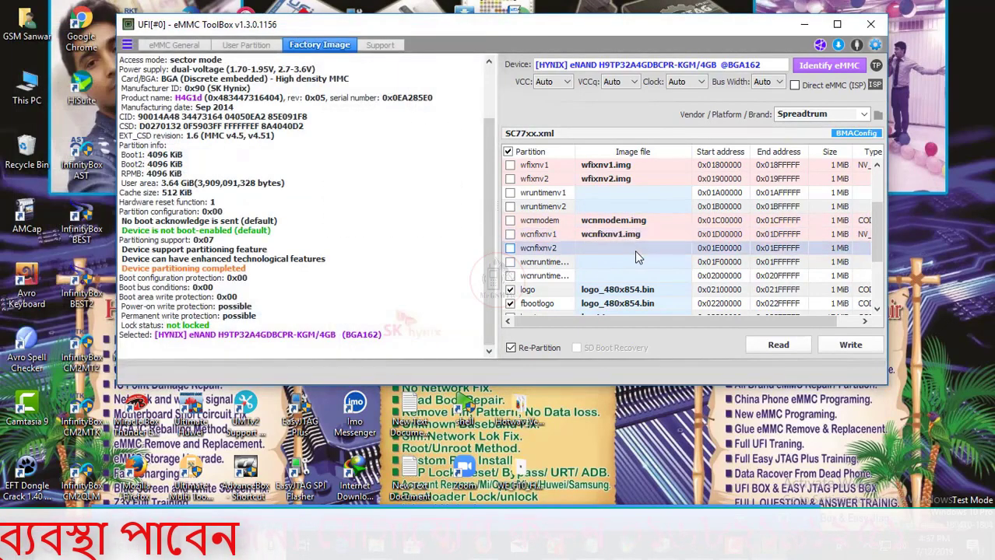
{"action": "double_click", "coordinate": [163, 172]}
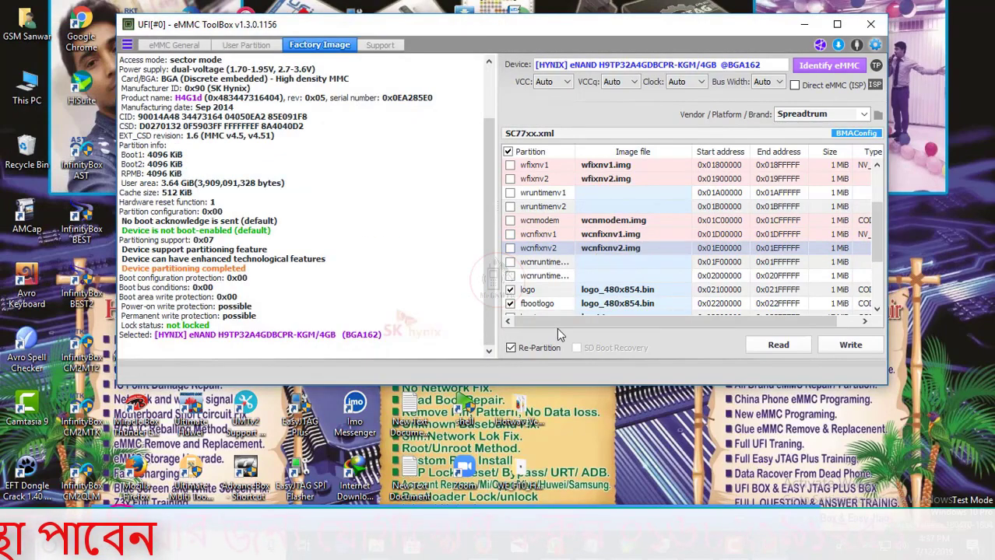
Step: Assign the persist image from the user_part backup to the persist partition
{"action": "scroll", "coordinate": [615, 264], "scroll_direction": "down", "scroll_amount": 3}
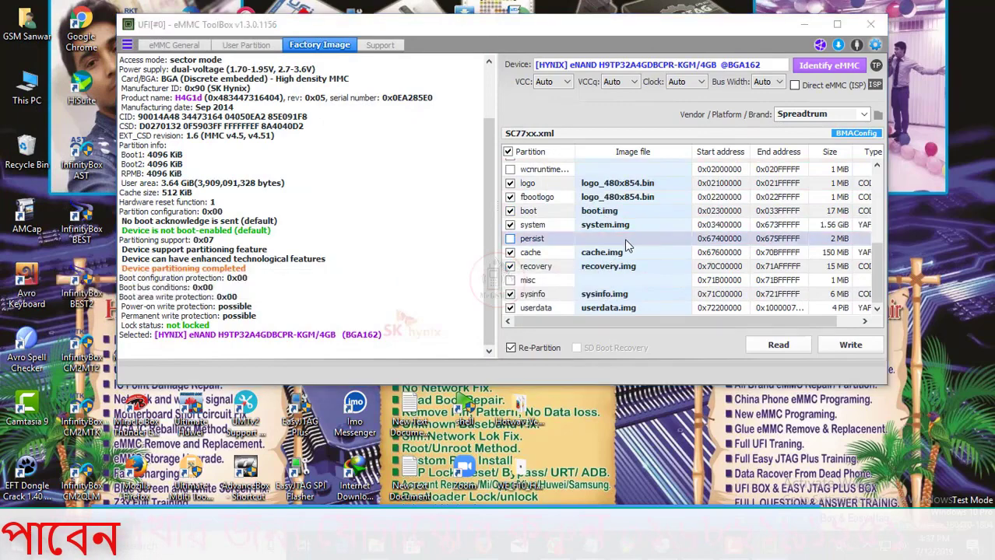
{"action": "double_click", "coordinate": [630, 240]}
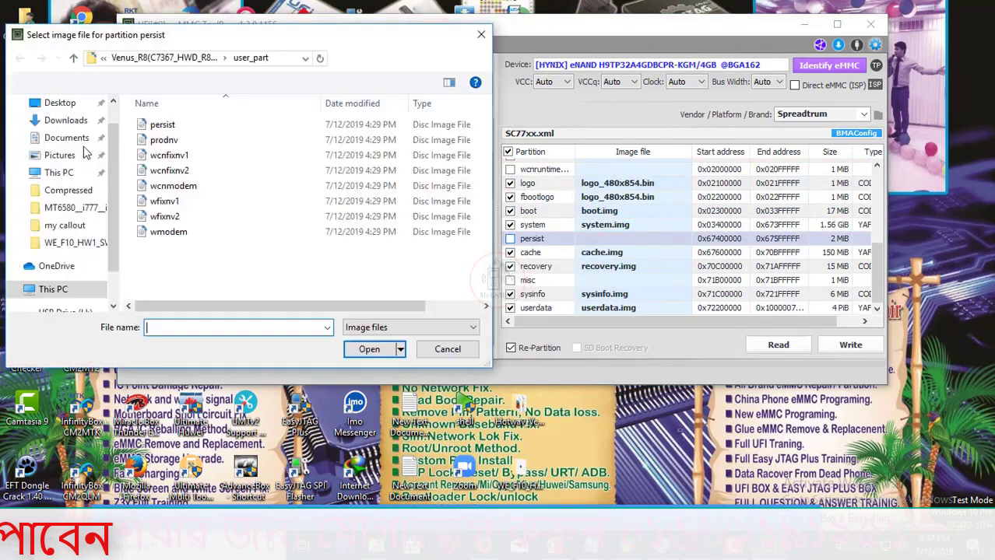
{"action": "double_click", "coordinate": [181, 126]}
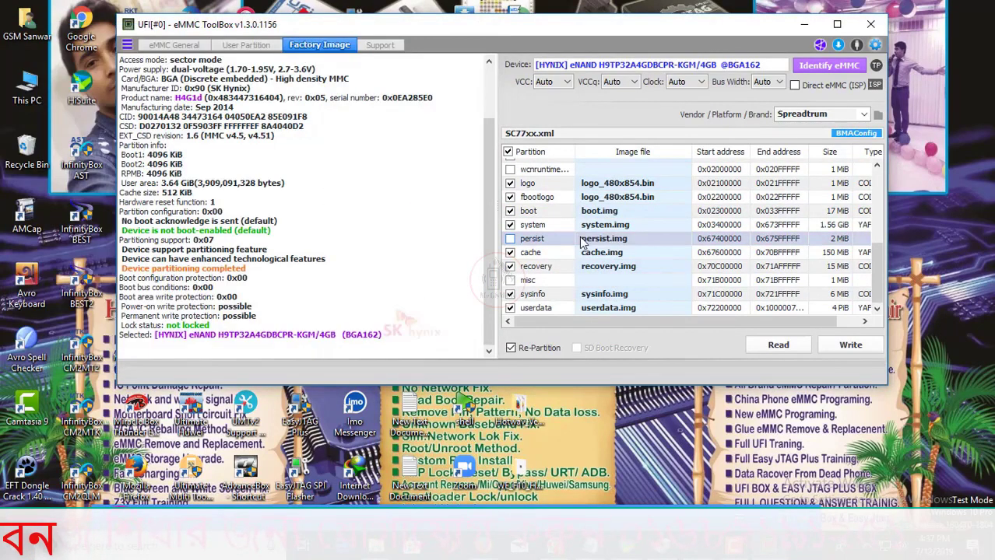
Step: Review the assigned partition images and start writing the factory image to the eMMC with Re-Partition enabled
{"action": "scroll", "coordinate": [649, 255], "scroll_direction": "up", "scroll_amount": 5}
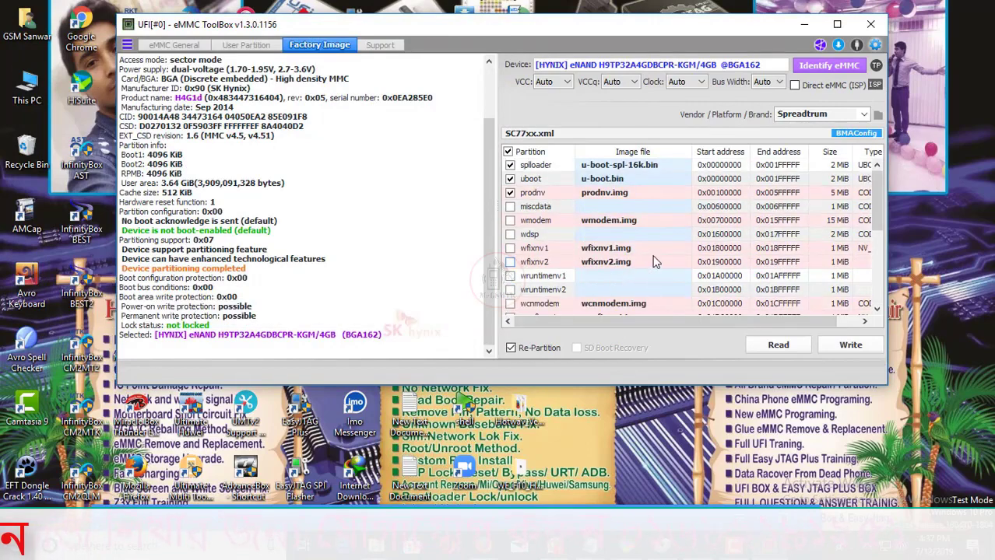
{"action": "scroll", "coordinate": [742, 219], "scroll_direction": "down", "scroll_amount": 5}
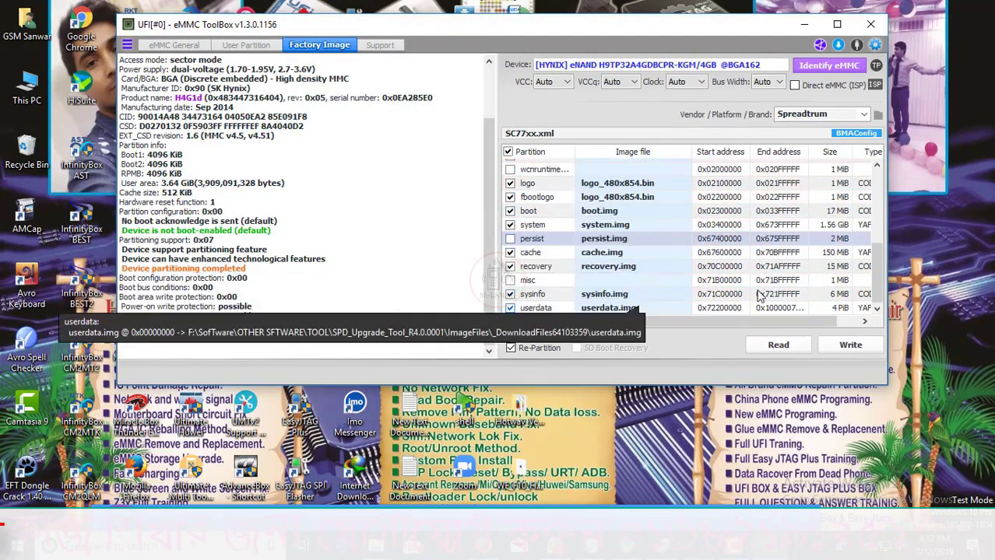
{"action": "left_click", "coordinate": [850, 346]}
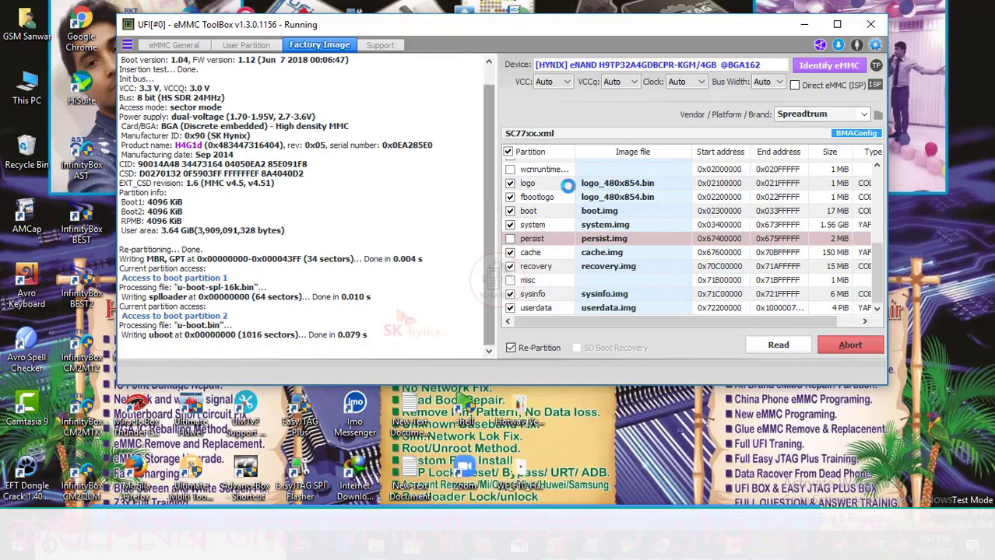
{"action": "left_click", "coordinate": [743, 548]}
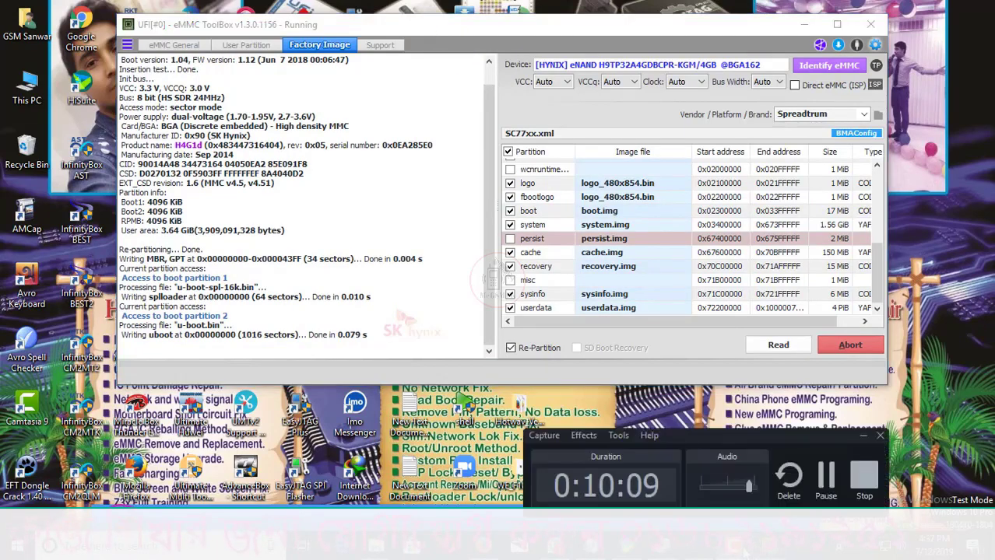
{"action": "left_click", "coordinate": [862, 437]}
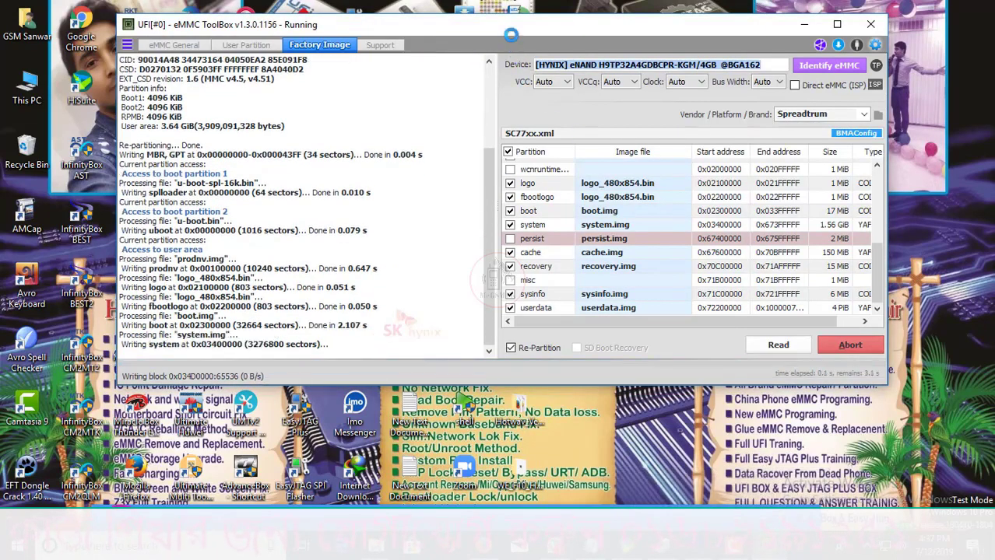
{"action": "left_click_drag", "start_coordinate": [507, 28], "coordinate": [454, 32]}
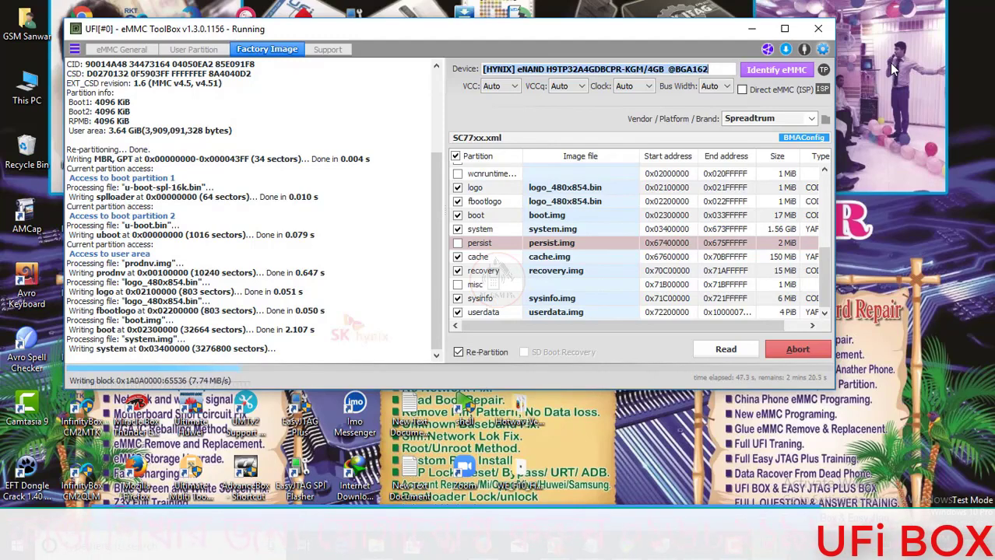
{"action": "left_click_drag", "start_coordinate": [699, 29], "coordinate": [669, 104]}
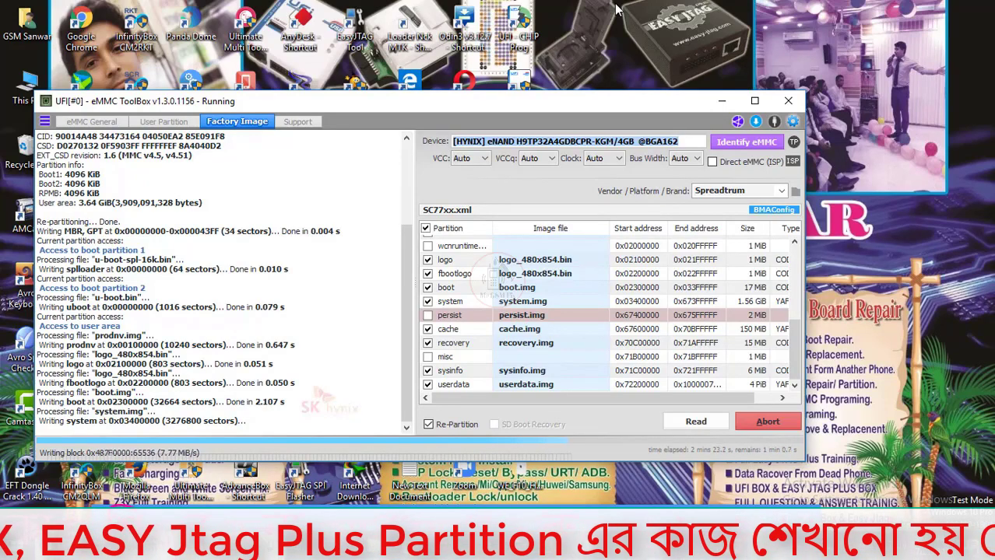
{"action": "mouse_move", "coordinate": [794, 346]}
{"action": "left_mouse_down"}
{"action": "mouse_move", "coordinate": [795, 276]}
{"action": "mouse_move", "coordinate": [800, 362]}
{"action": "left_mouse_up"}
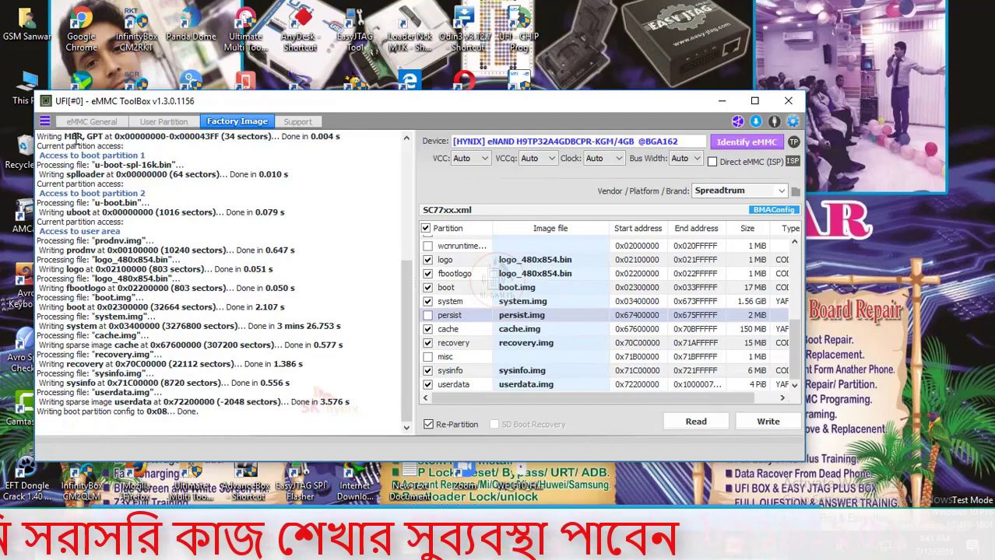
Step: Return to the general eMMC functions and identify the freshly written Hynix eMMC again
{"action": "left_click_drag", "start_coordinate": [200, 103], "coordinate": [195, 77]}
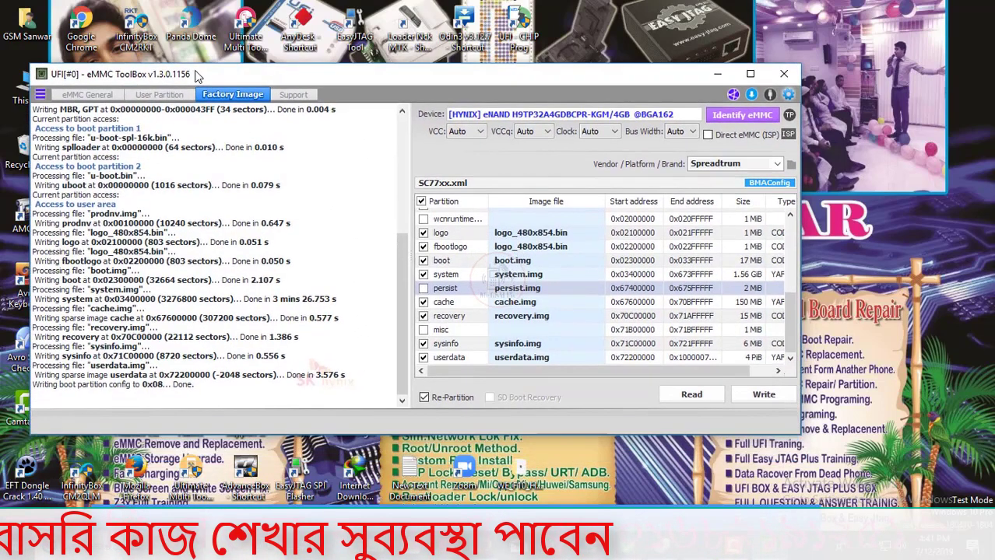
{"action": "left_click", "coordinate": [161, 95]}
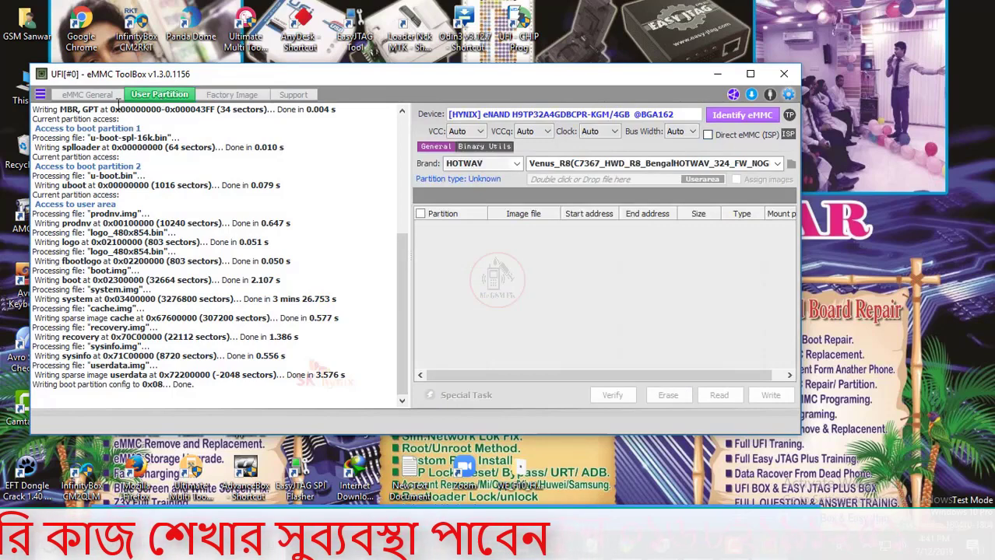
{"action": "left_click", "coordinate": [100, 97]}
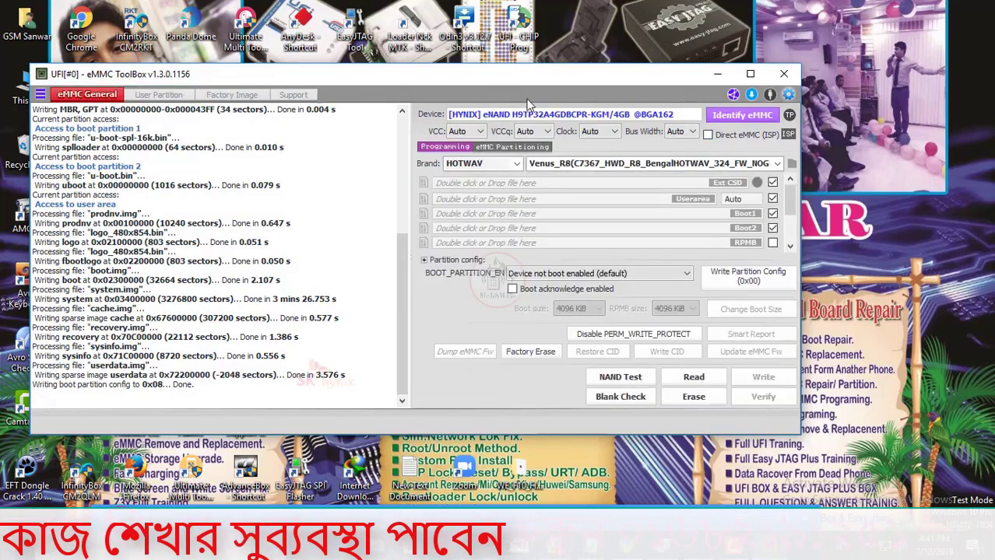
{"action": "left_click", "coordinate": [754, 117]}
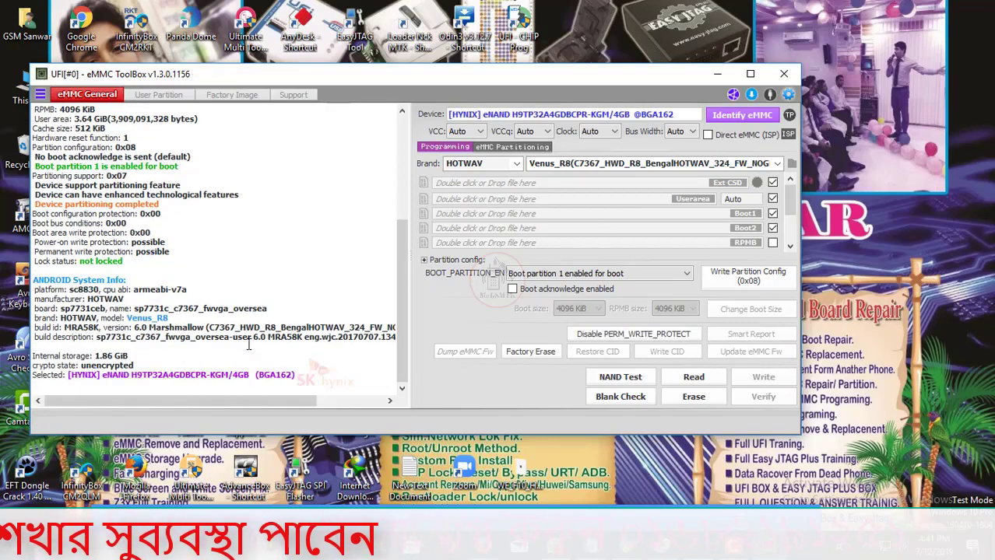
Step: Examine the identification log's partition configuration and Android system info, including the full build ID and build description
{"action": "left_click_drag", "start_coordinate": [279, 403], "coordinate": [352, 401]}
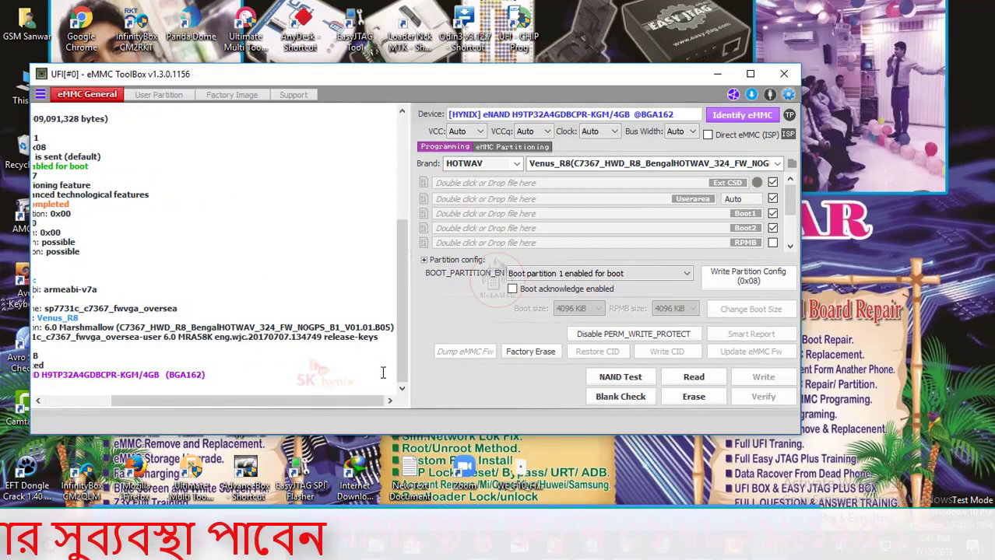
{"action": "left_click_drag", "start_coordinate": [390, 335], "coordinate": [32, 279]}
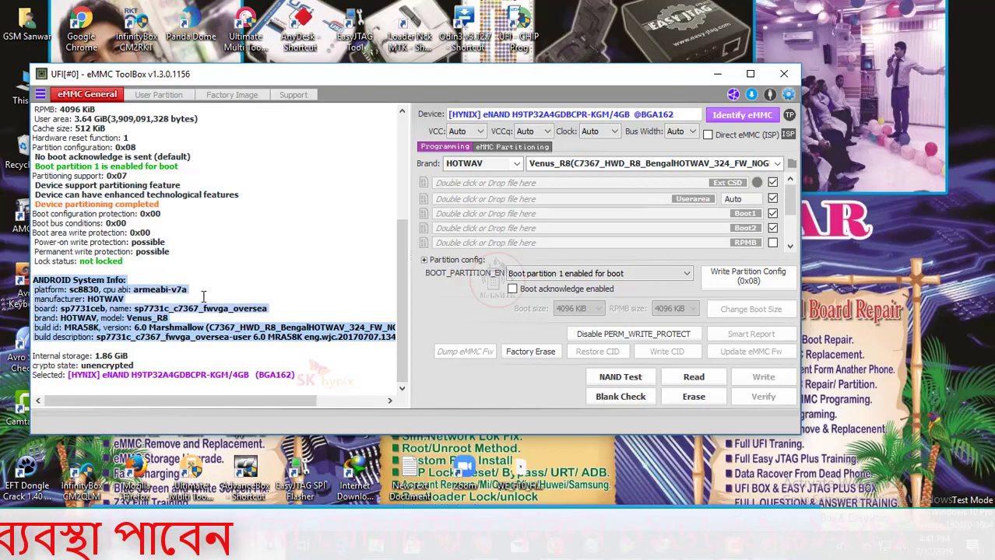
{"action": "left_click", "coordinate": [228, 318]}
{"action": "scroll", "coordinate": [234, 370], "scroll_direction": "down", "scroll_amount": 1}
{"action": "scroll", "coordinate": [263, 359], "scroll_direction": "up", "scroll_amount": 2}
{"action": "scroll", "coordinate": [267, 354], "scroll_direction": "down", "scroll_amount": 2}
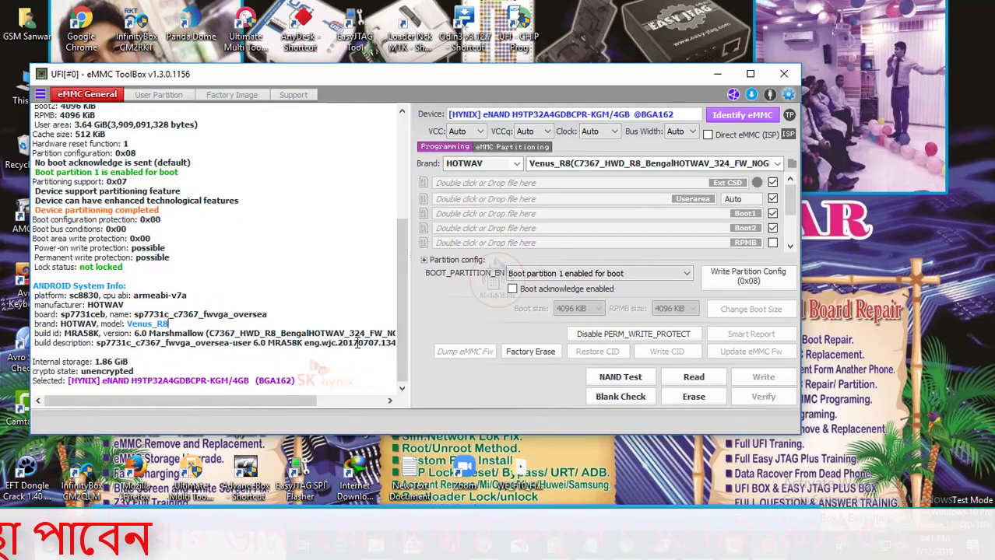
{"action": "mouse_move", "coordinate": [275, 397]}
{"action": "left_mouse_down"}
{"action": "mouse_move", "coordinate": [337, 406]}
{"action": "mouse_move", "coordinate": [263, 403]}
{"action": "left_mouse_up"}
{"action": "left_click_drag", "start_coordinate": [390, 339], "coordinate": [42, 211]}
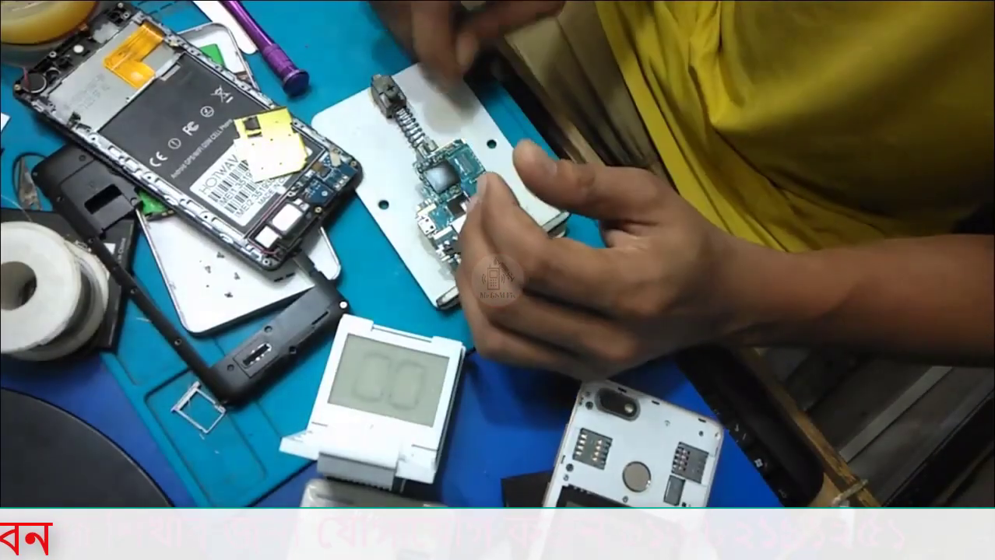